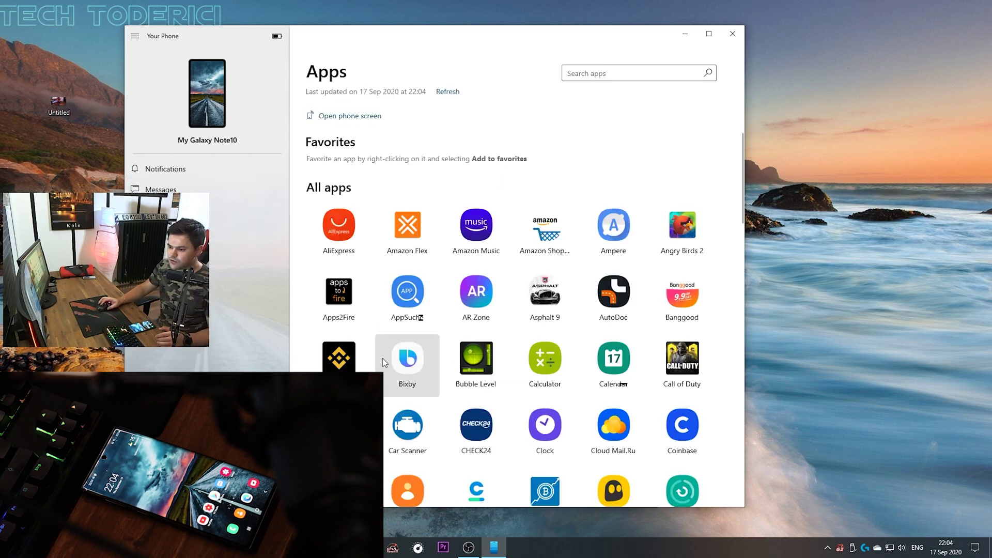
Disconnect the PC from the VIRUS Wi-Fi network, then launch AliExpress from the phone's Apps list.
left_click(889, 548)
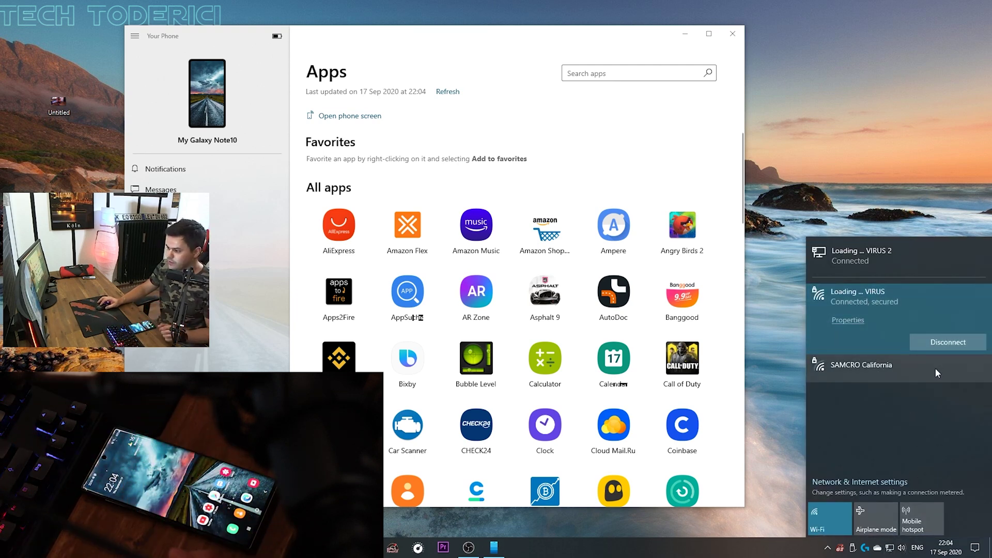
left_click(939, 341)
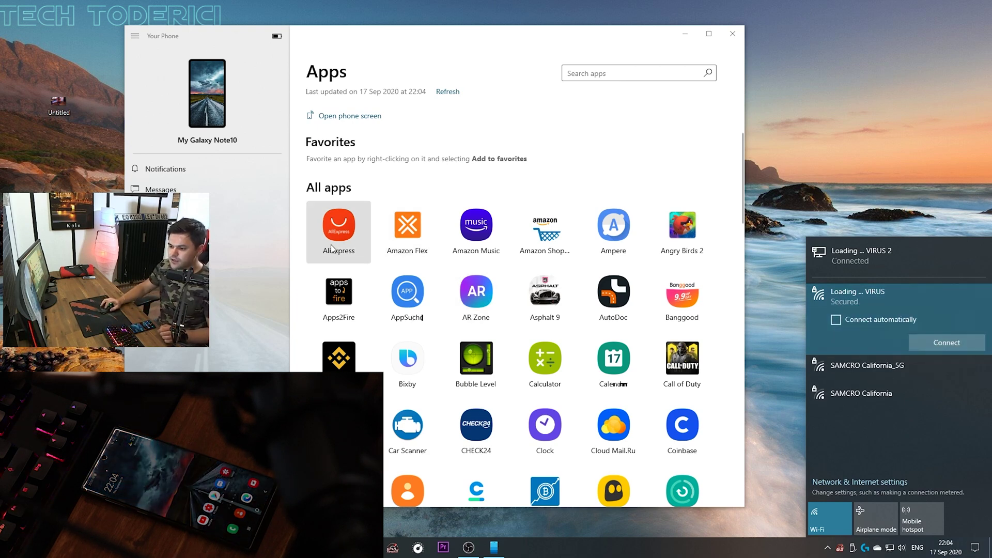
left_click(349, 235)
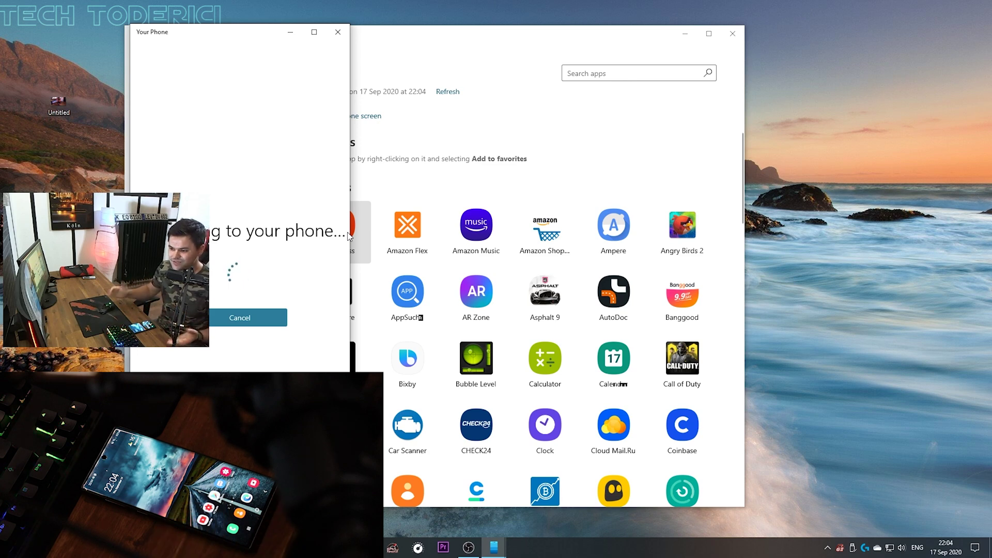
Cancel the pending phone connection, relaunch AliExpress, and close the failed connection window.
left_click(253, 318)
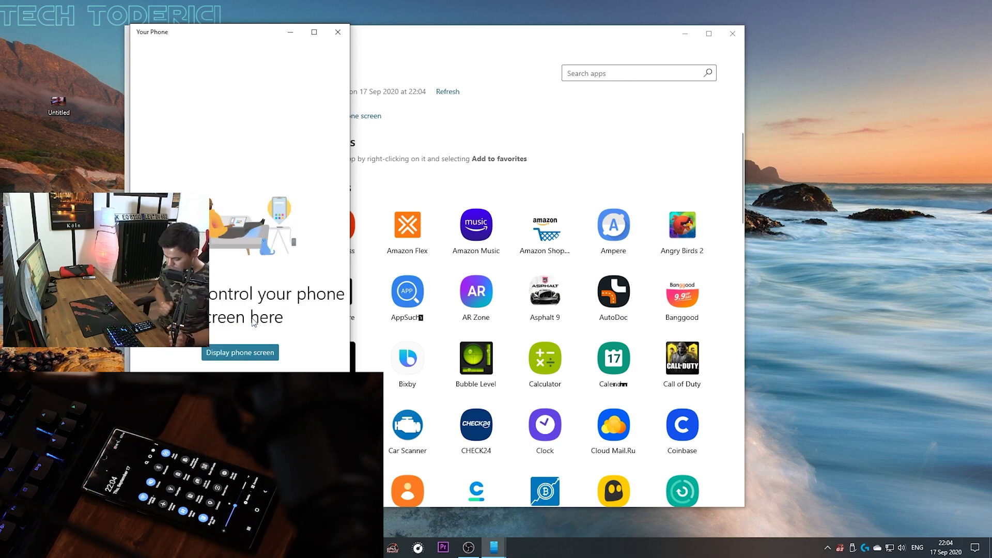
left_click(338, 32)
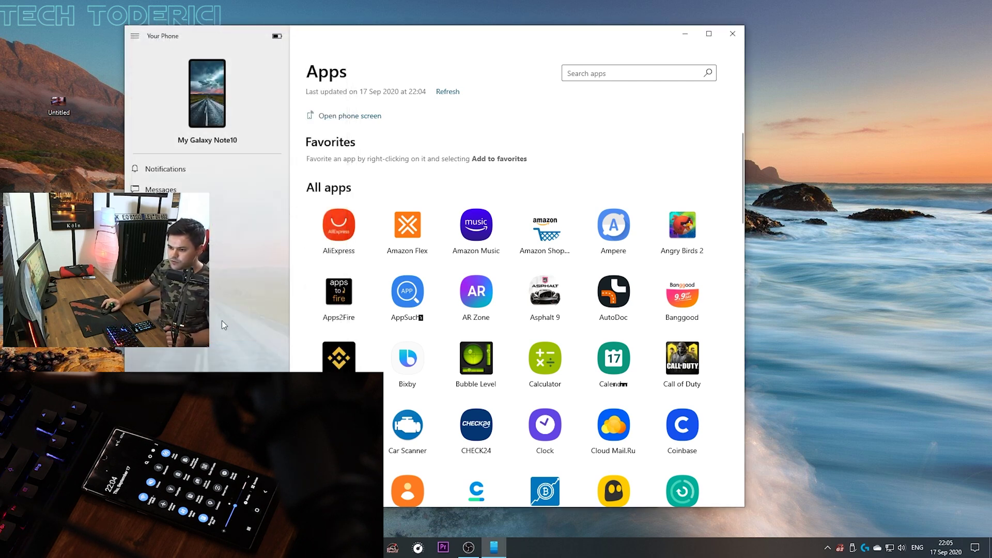
left_click(337, 239)
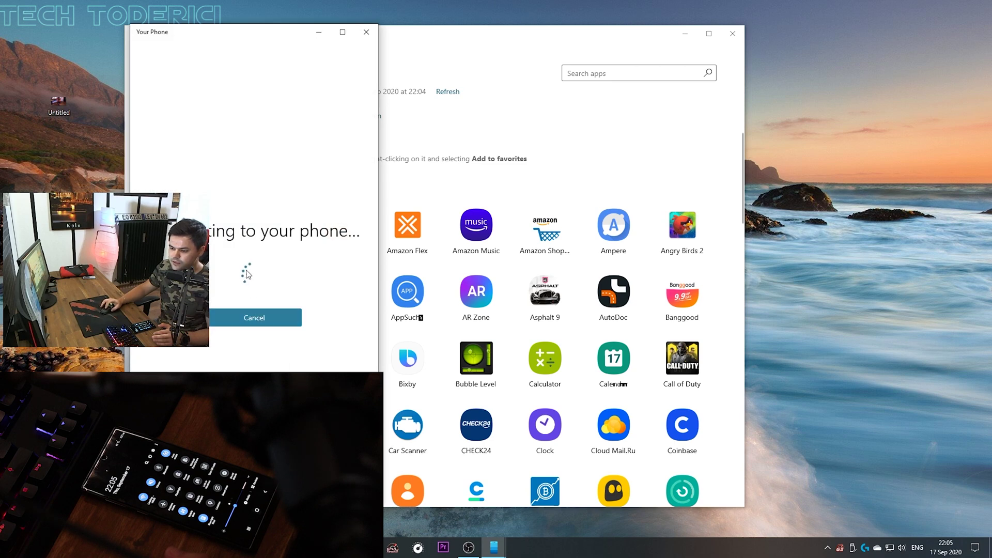
left_click(367, 31)
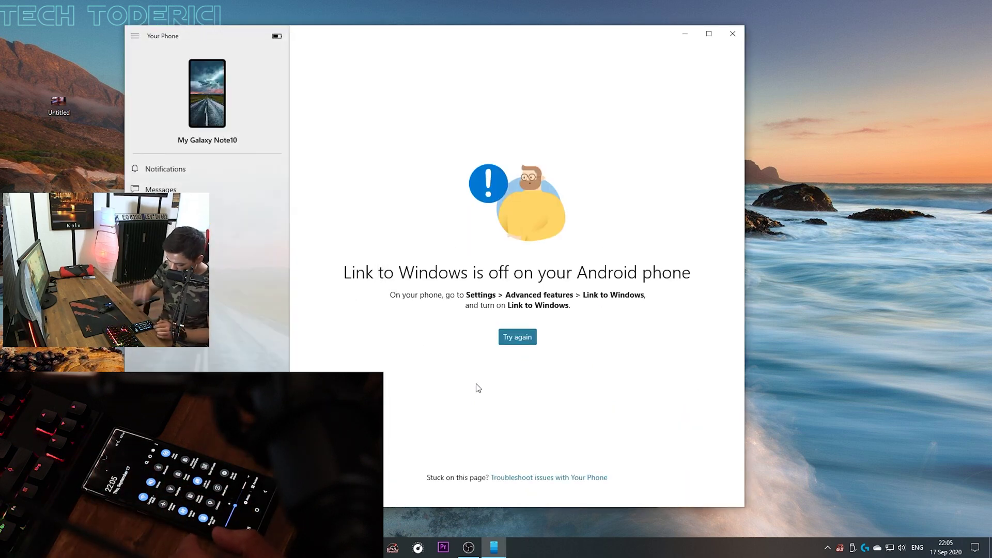
Retry linking to the phone and launch AliExpress again from the Apps list.
left_click(889, 549)
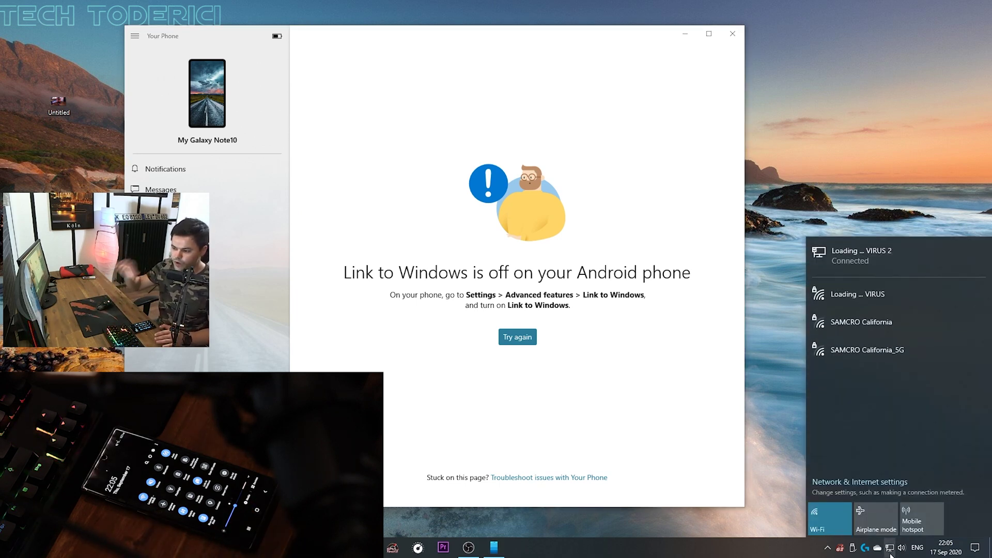
left_click(519, 338)
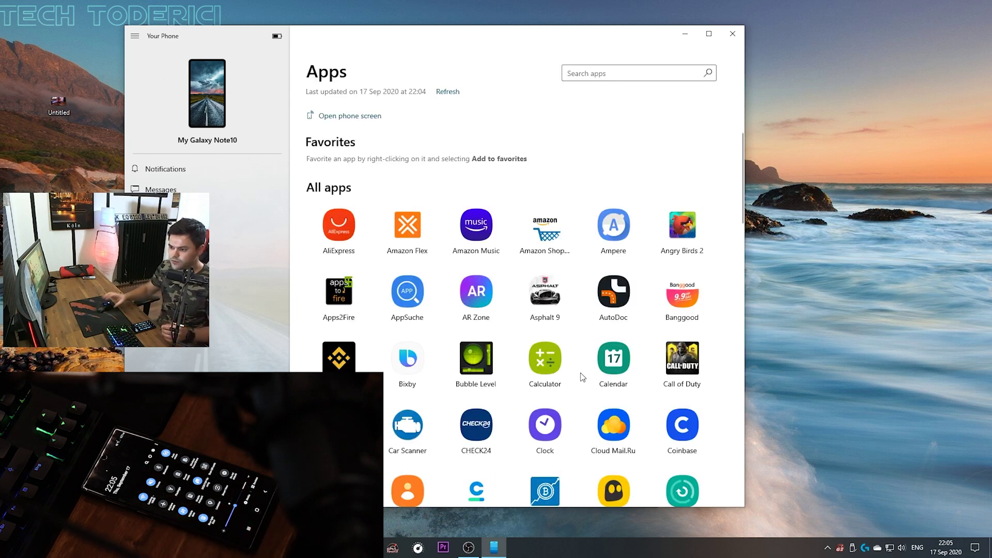
left_click(340, 242)
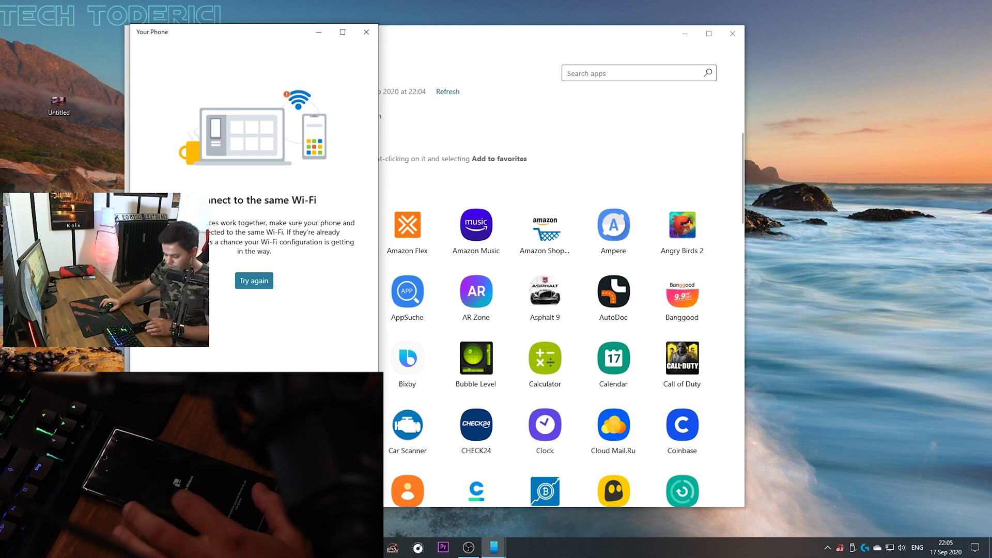
Reconnect the PC to the VIRUS Wi-Fi network and retry the phone connection.
left_click(890, 548)
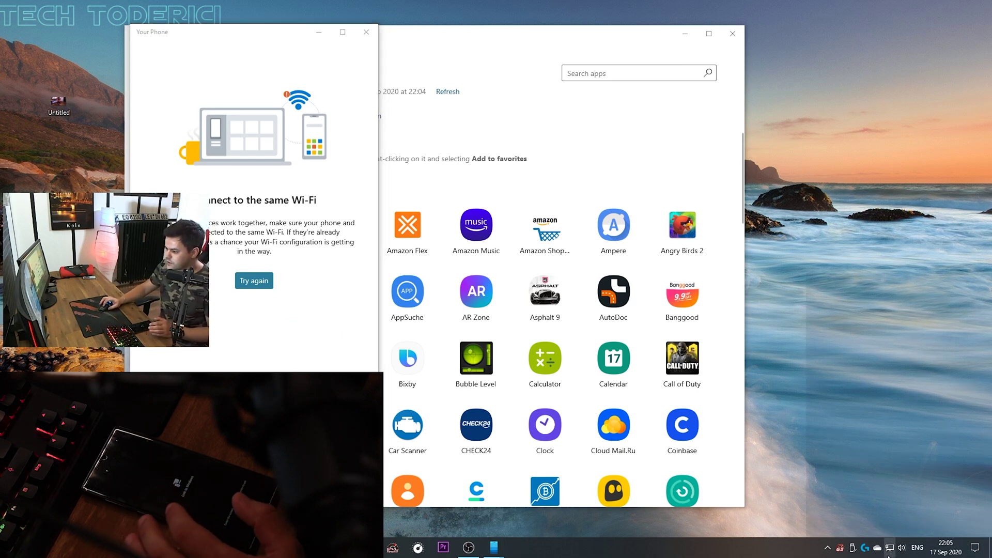
left_click(885, 293)
left_click(944, 341)
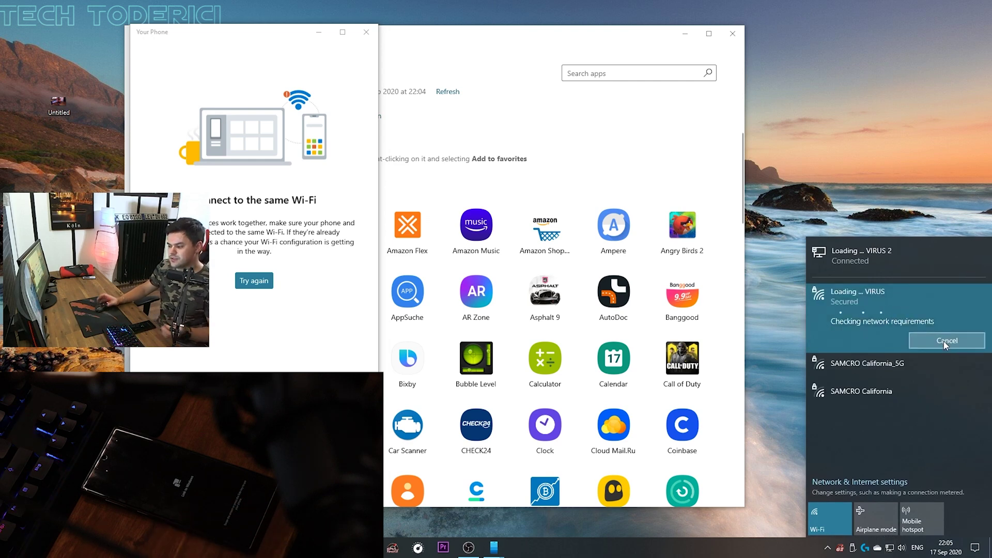
left_click(248, 282)
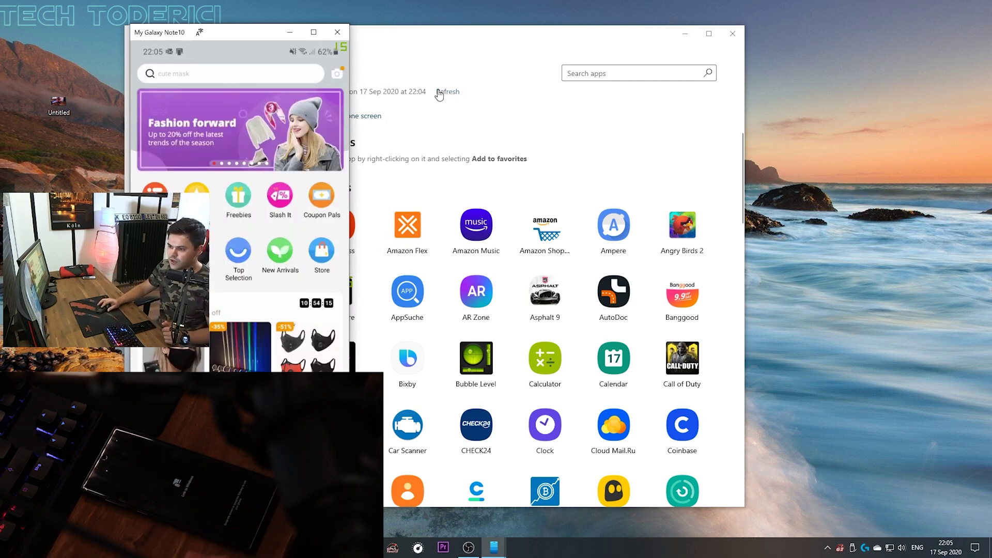
Launch Ampere in the mirrored phone, close all the phone's open apps, then close the mirror window.
left_click(448, 48)
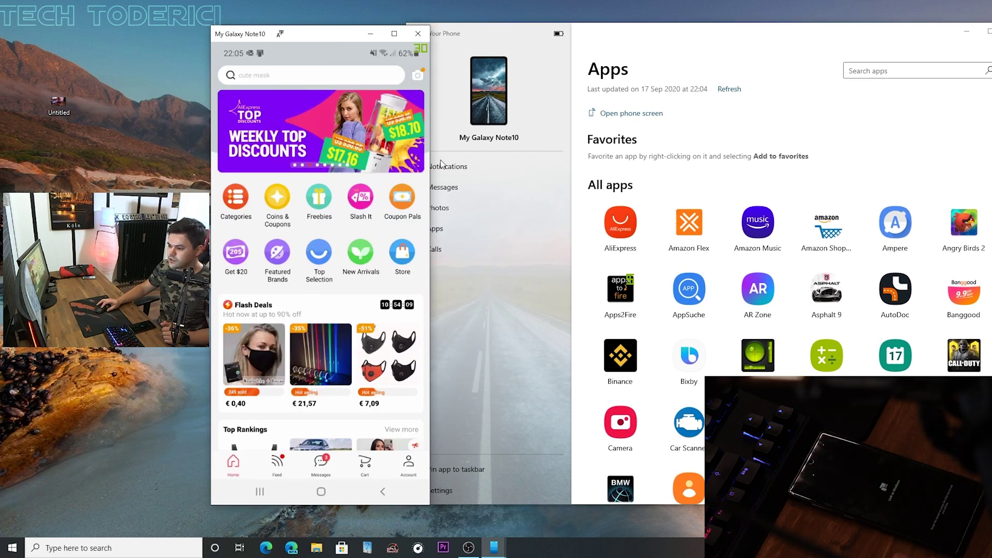
left_click(895, 227)
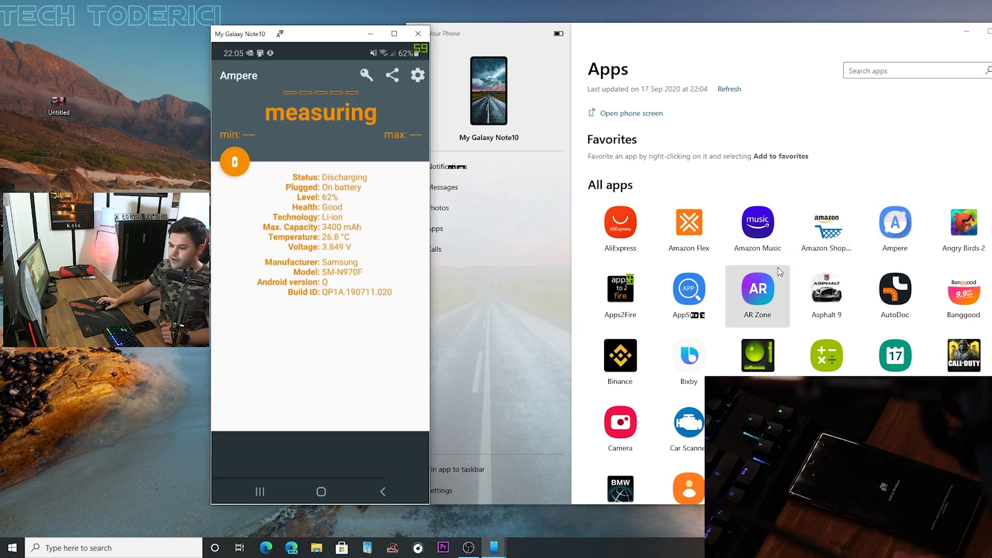
left_click(262, 490)
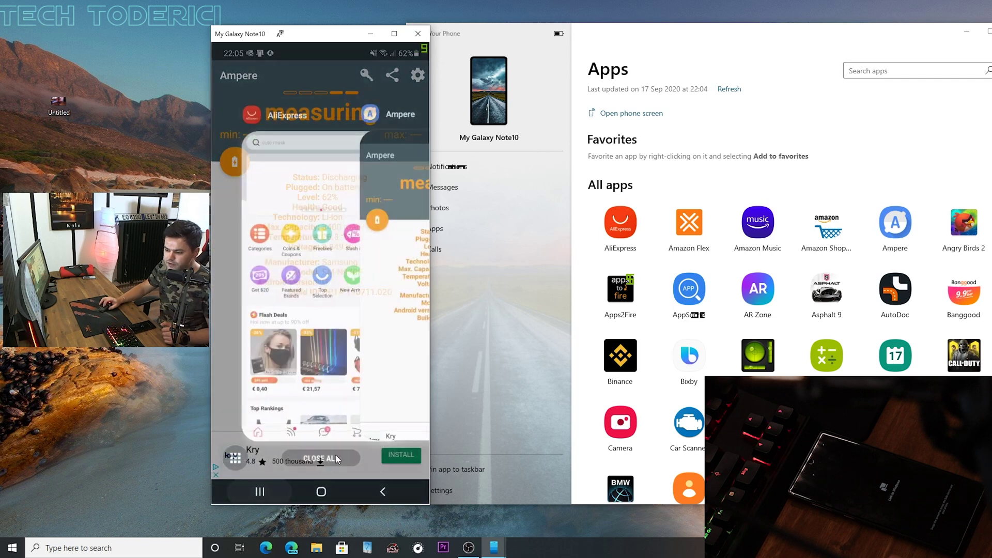
left_click(329, 453)
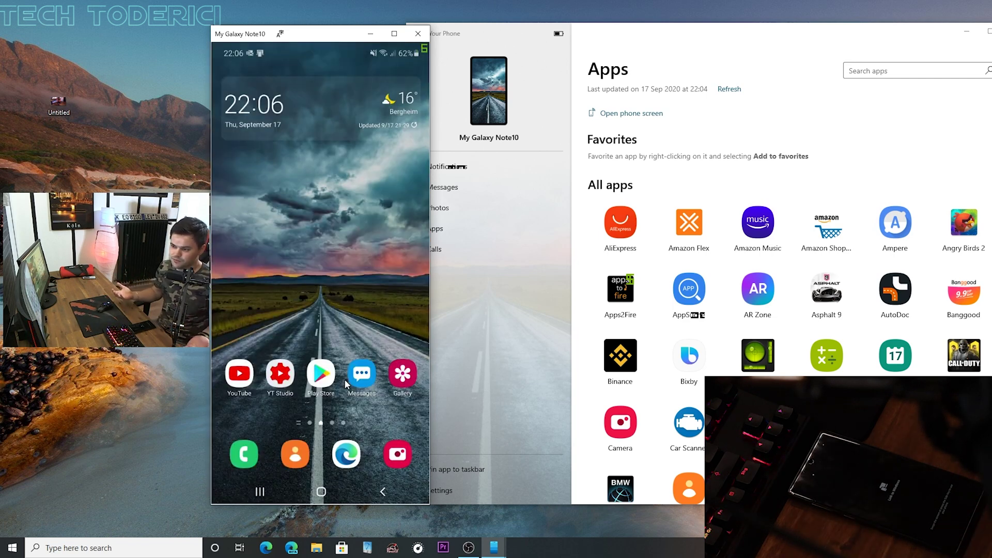
left_click(418, 34)
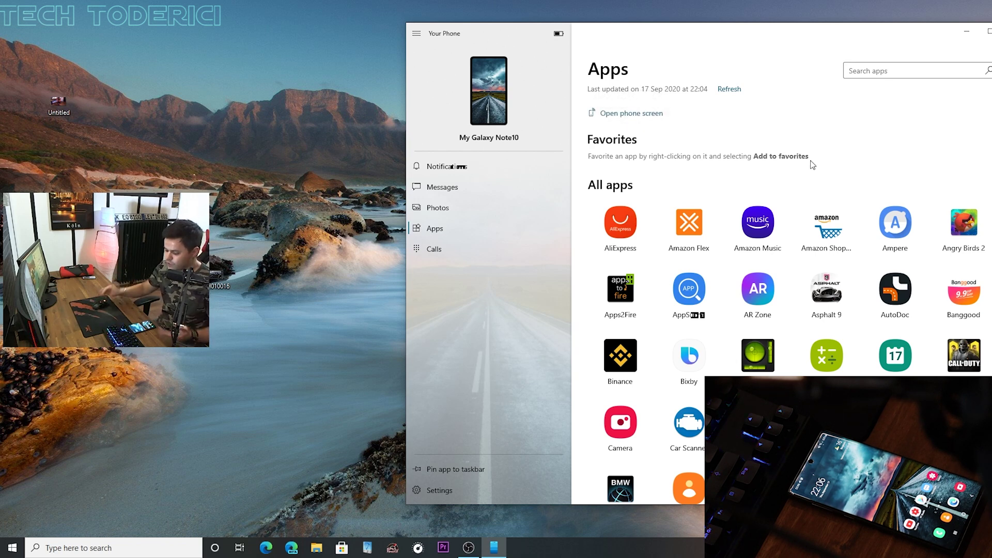
Show the phone screen, launch Amazon Shopping and return to it from Recents, then close the mirror.
left_click(633, 114)
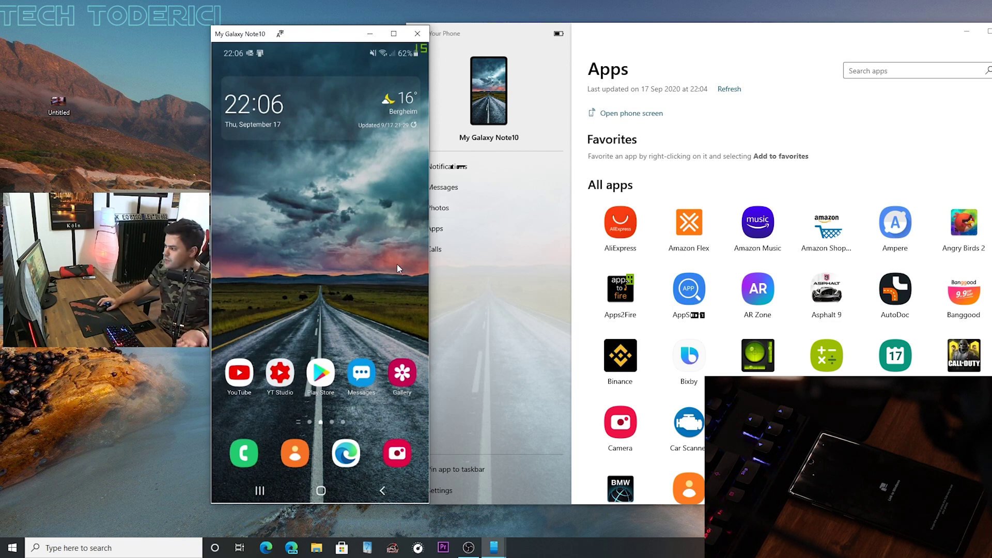
left_click(838, 233)
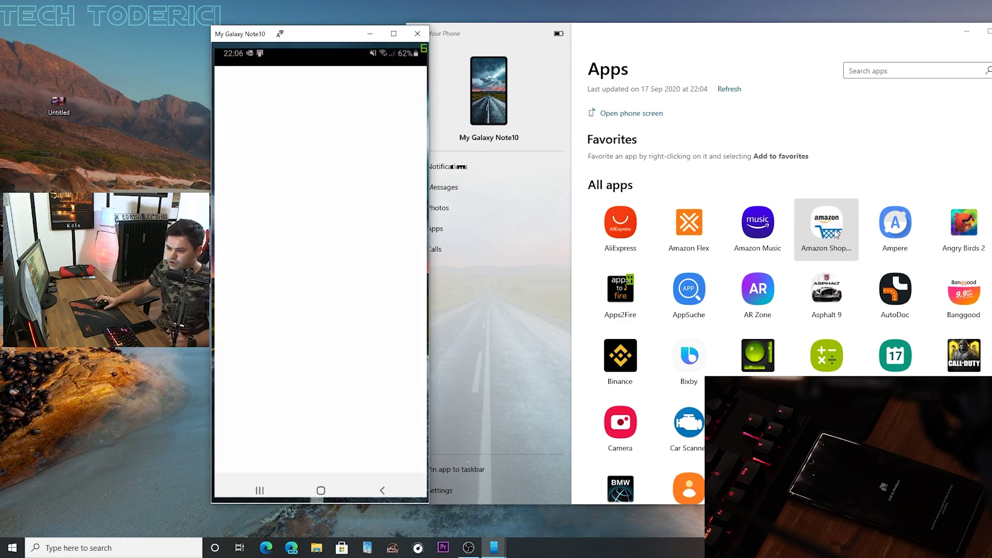
left_click(261, 491)
left_click(333, 462)
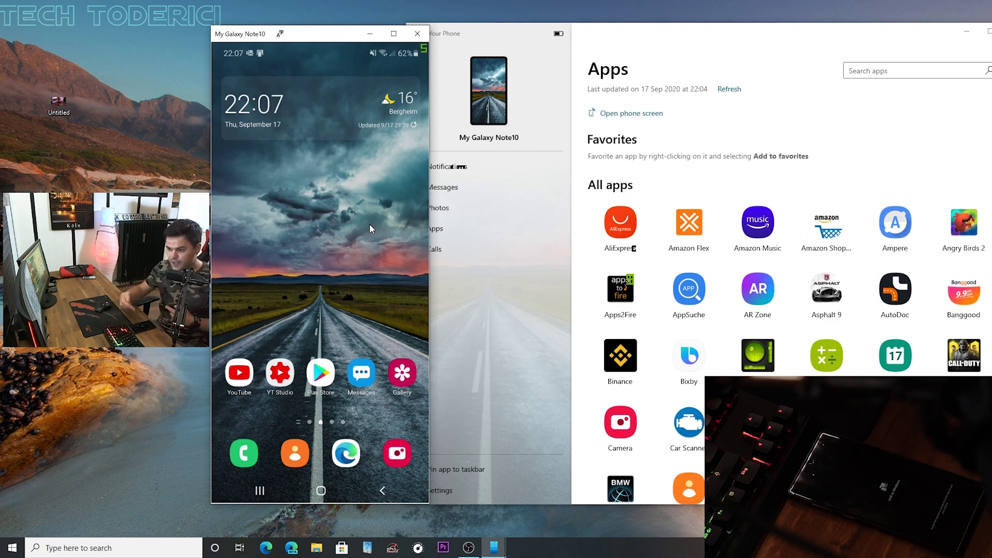
left_click(418, 34)
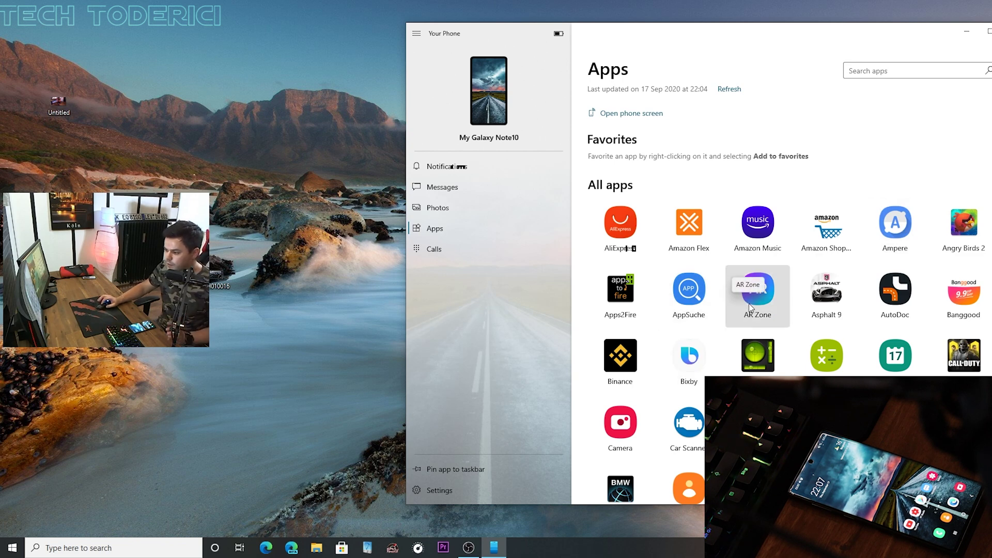
left_click(701, 298)
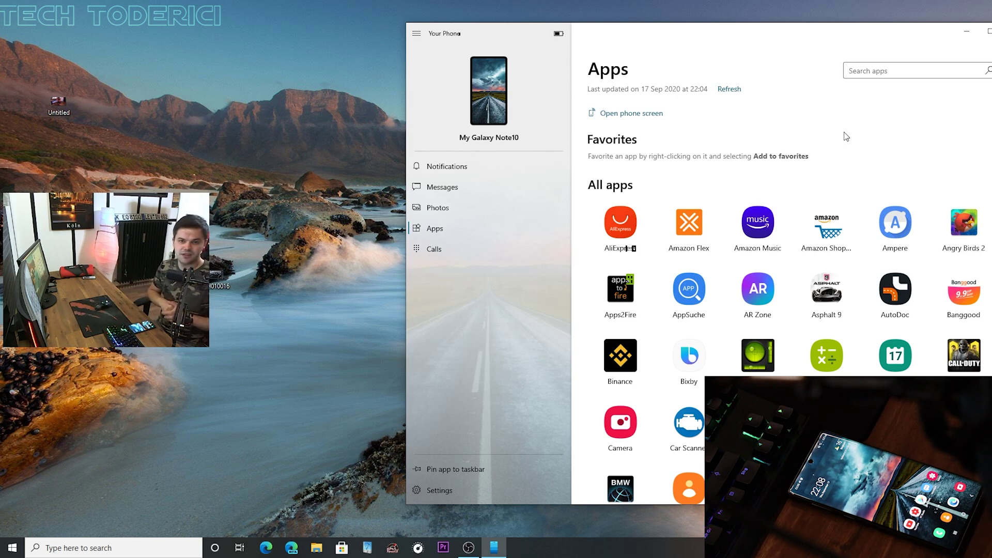
scroll(850, 274, "down", 3)
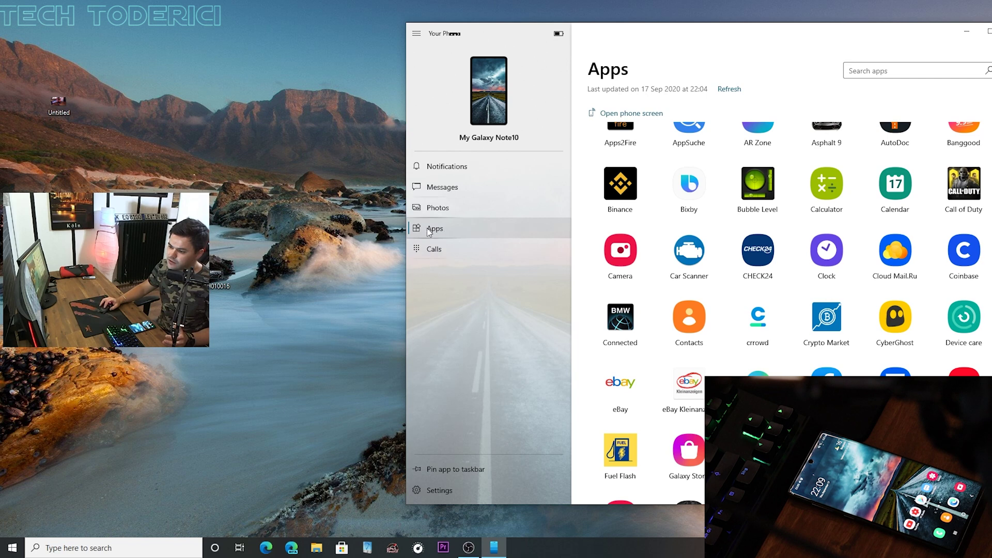
left_click(640, 115)
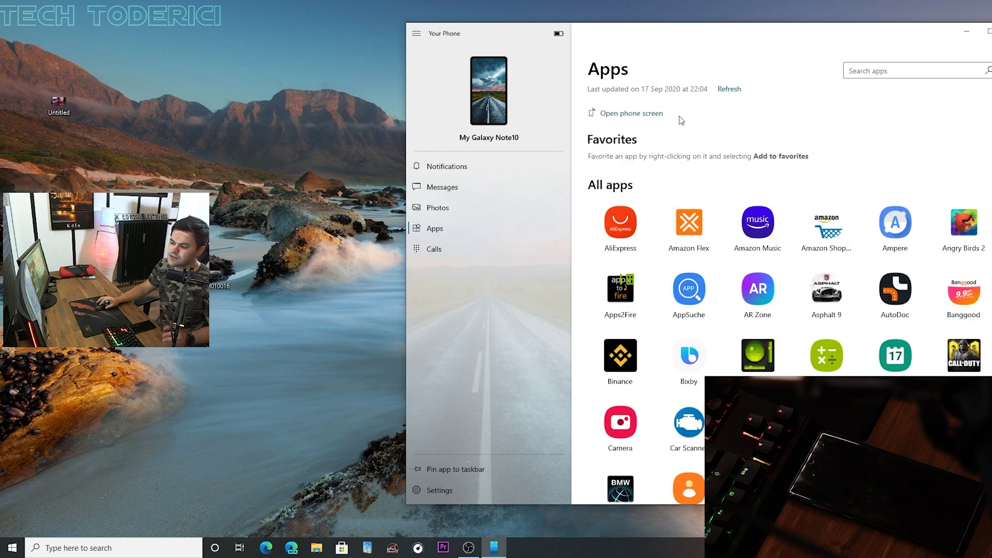
Show the phone screen, swipe up to the app drawer, and launch AliExpress from it.
left_click(641, 114)
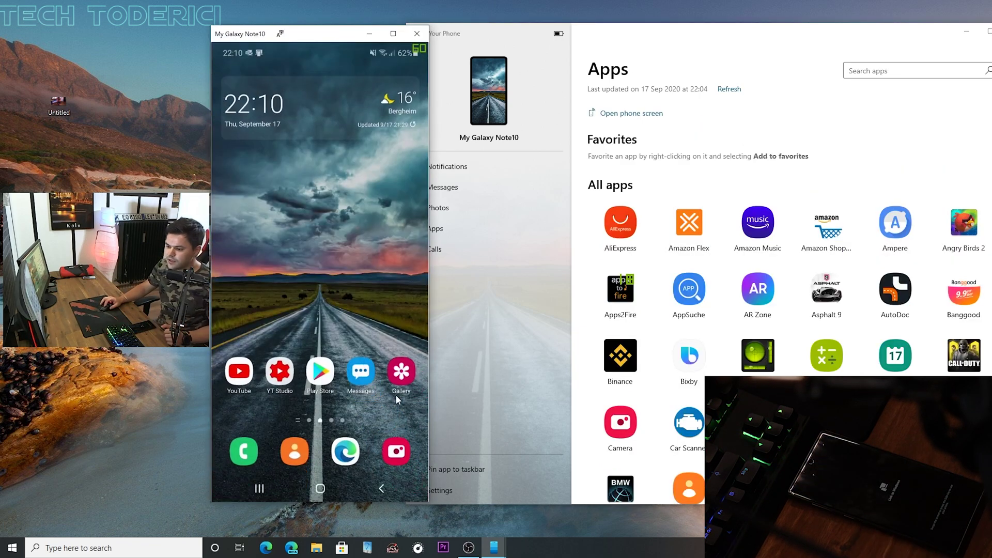
left_click_drag(335, 401, 419, 300)
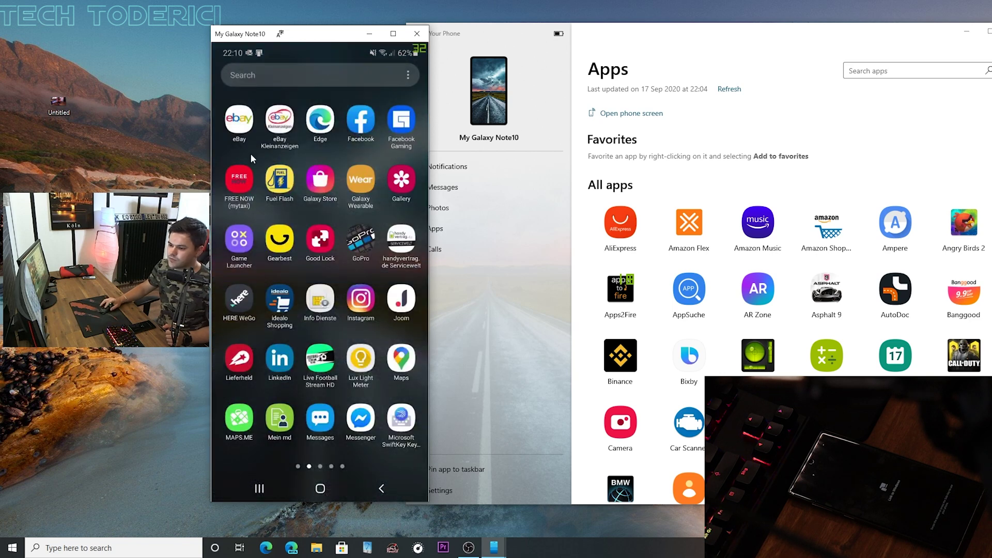
left_click(244, 128)
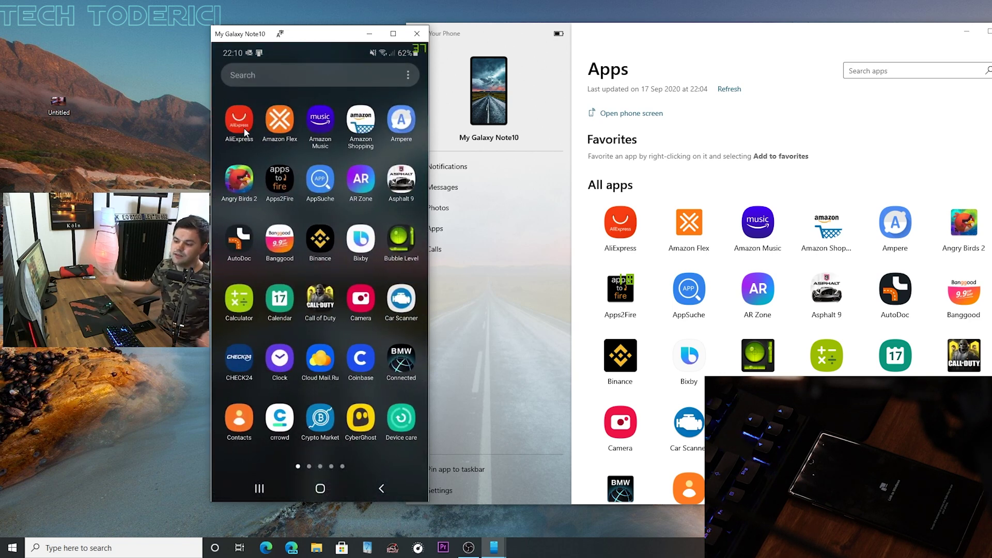